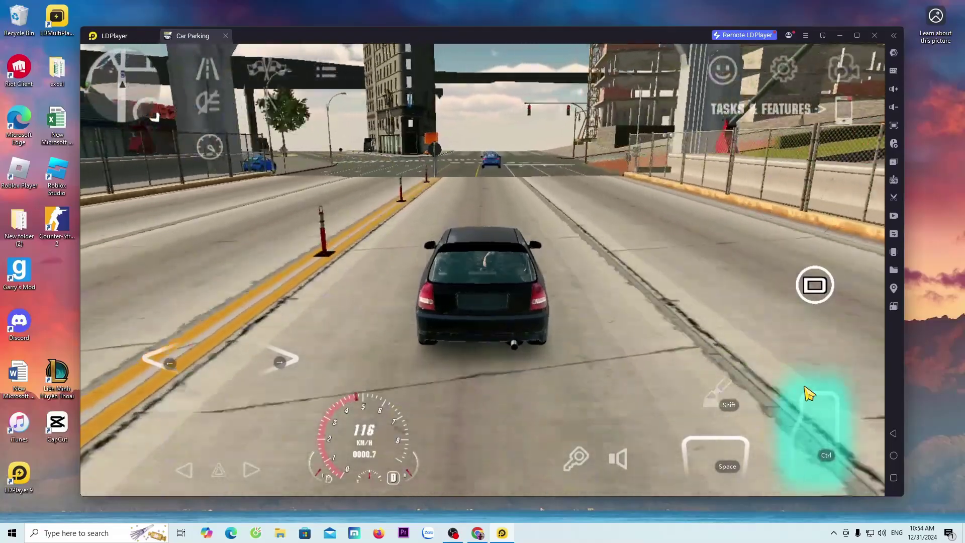
Drive the black car through the city intersections and onto the ramp beside the bus lane
key("Right")
key("space")
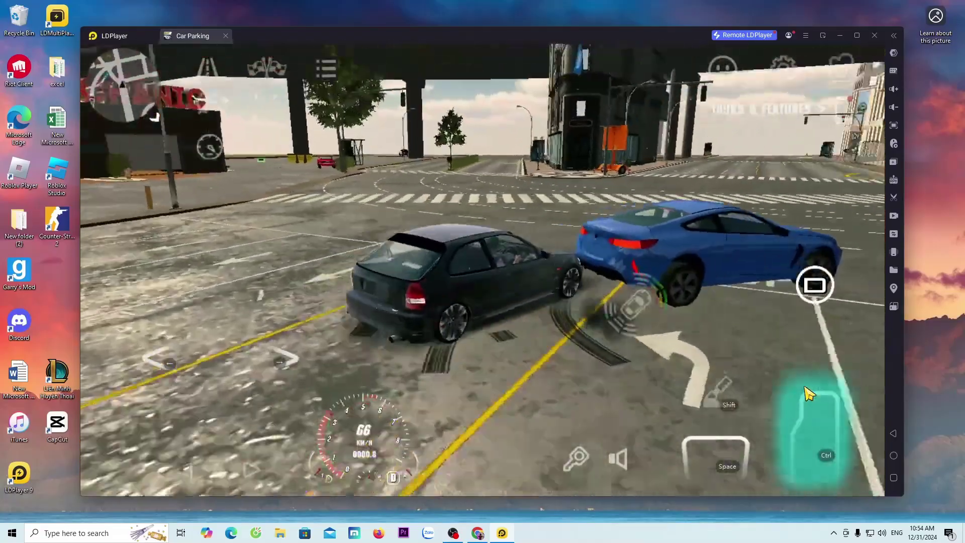
key("ctrl")
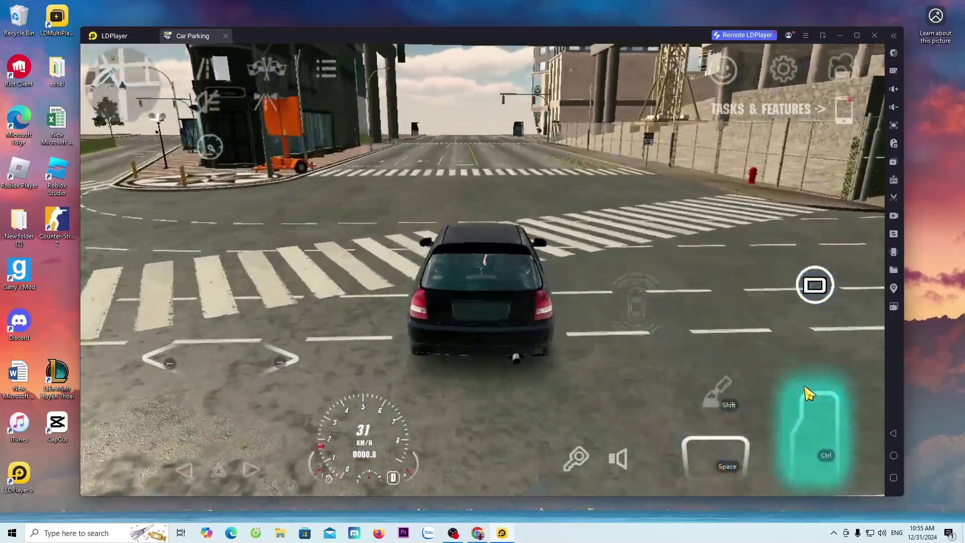
key("ctrl")
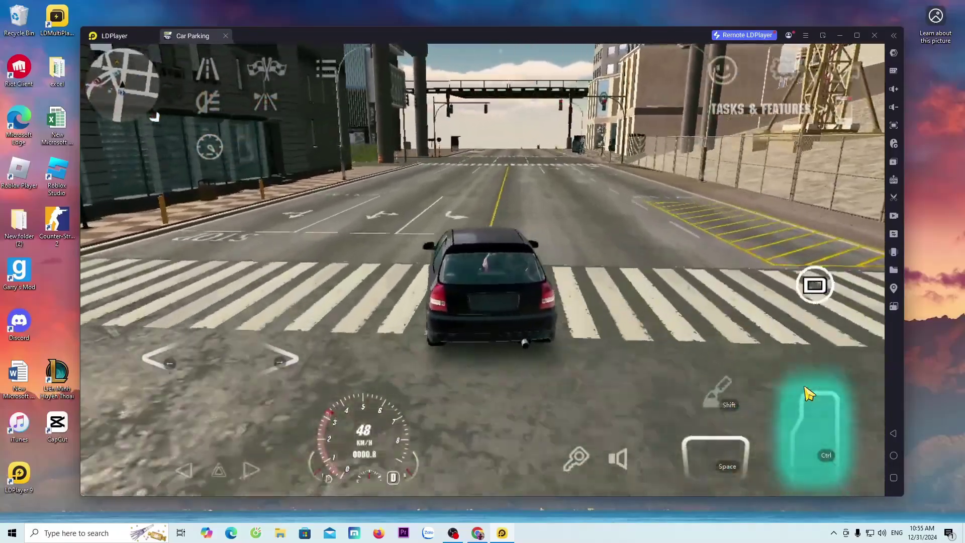
key("ctrl")
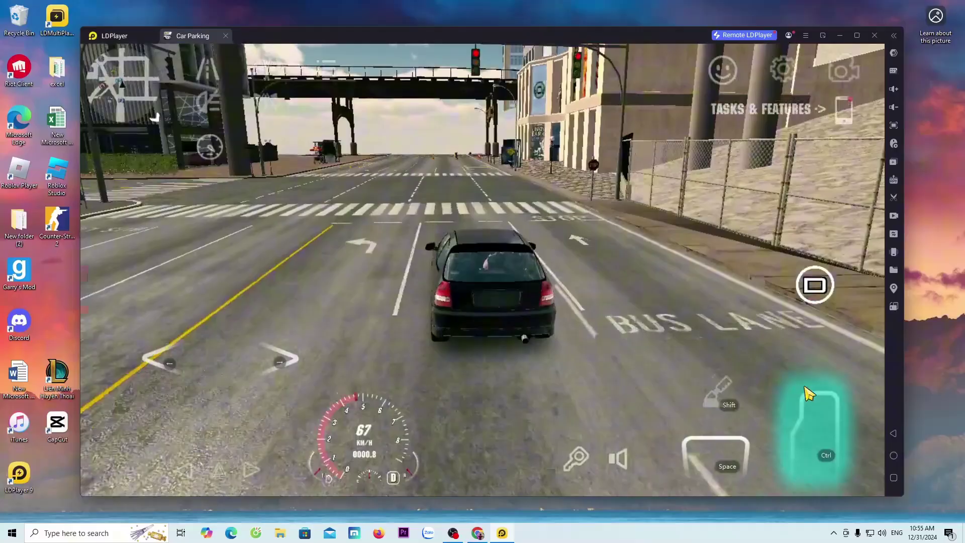
key("ctrl")
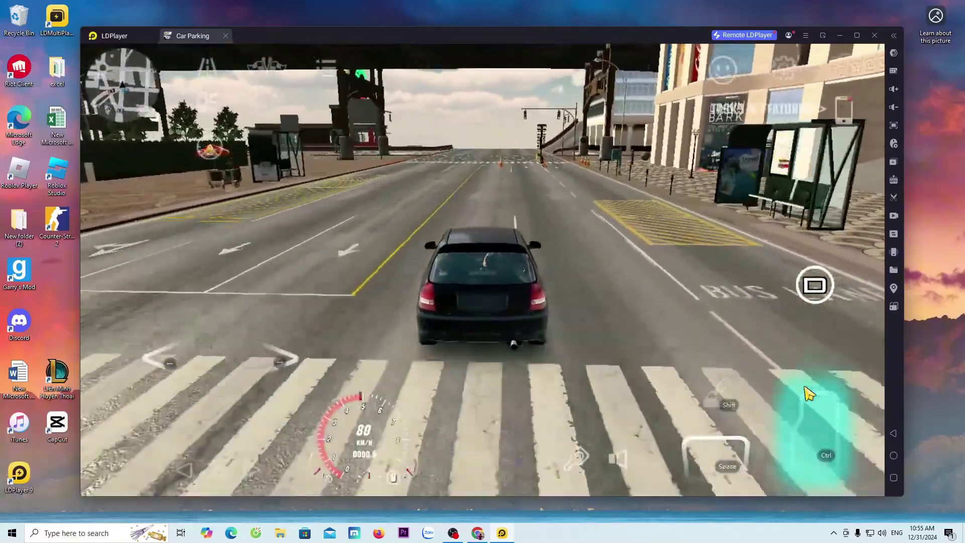
key("ctrl")
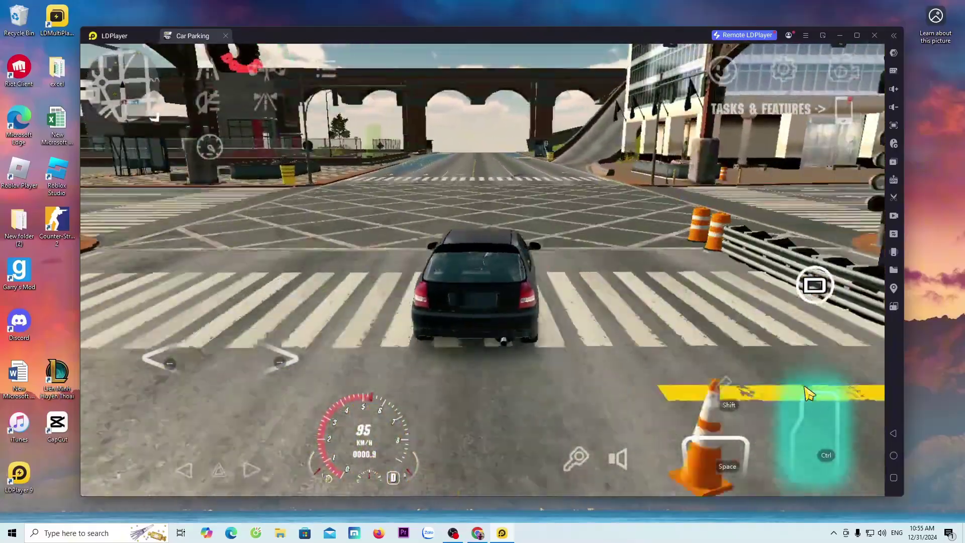
key("ctrl")
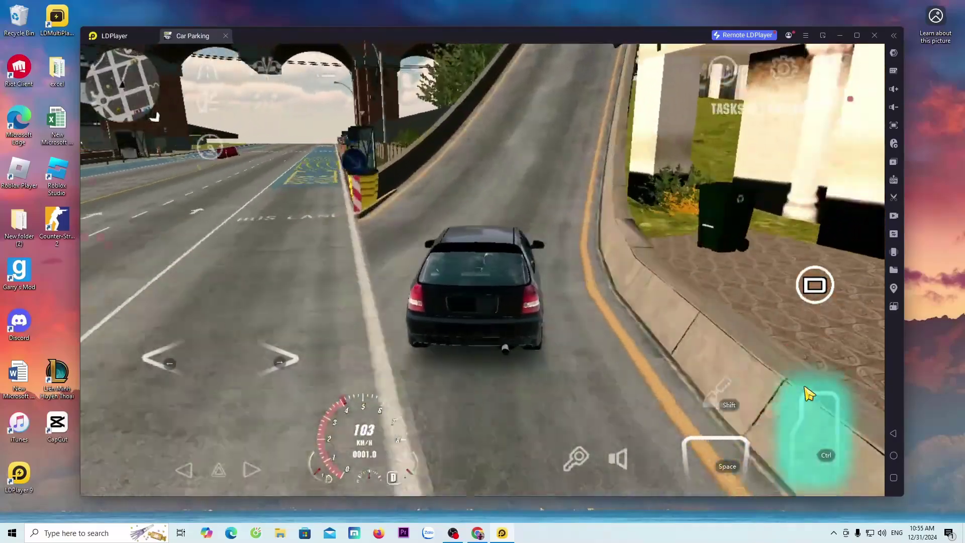
key("ctrl")
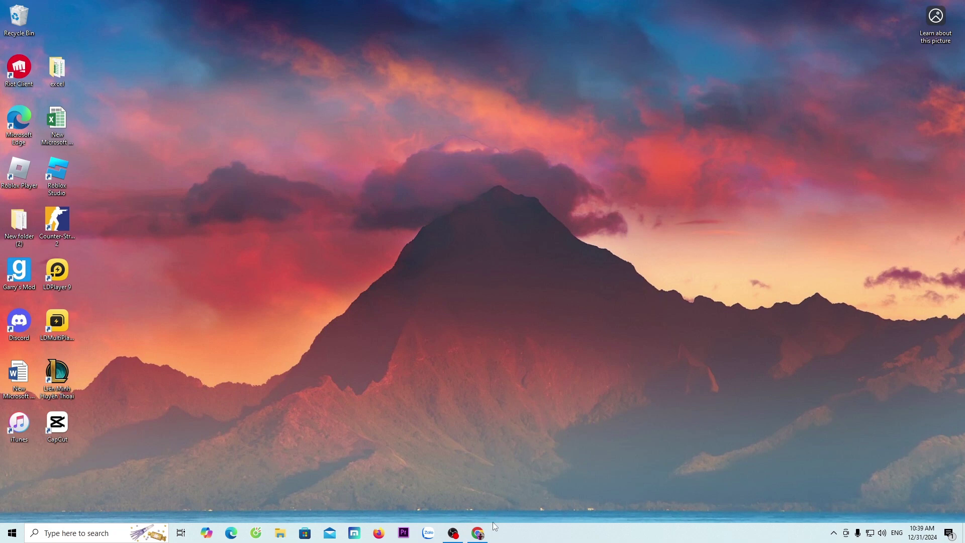
Switch to Chrome, download and launch the LDPlayer 9 installer from en.ldplayer.net, and minimise the browser
left_click(480, 534)
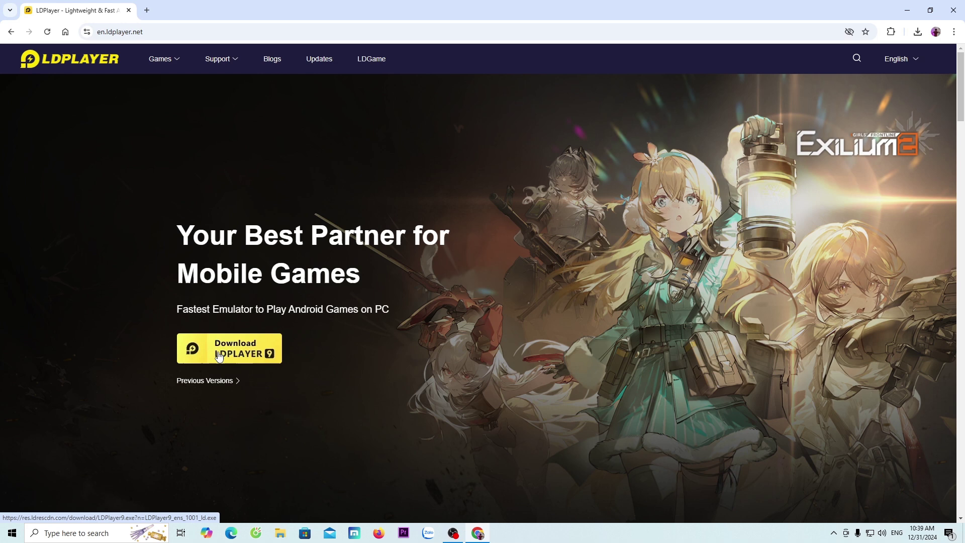
left_click(250, 354)
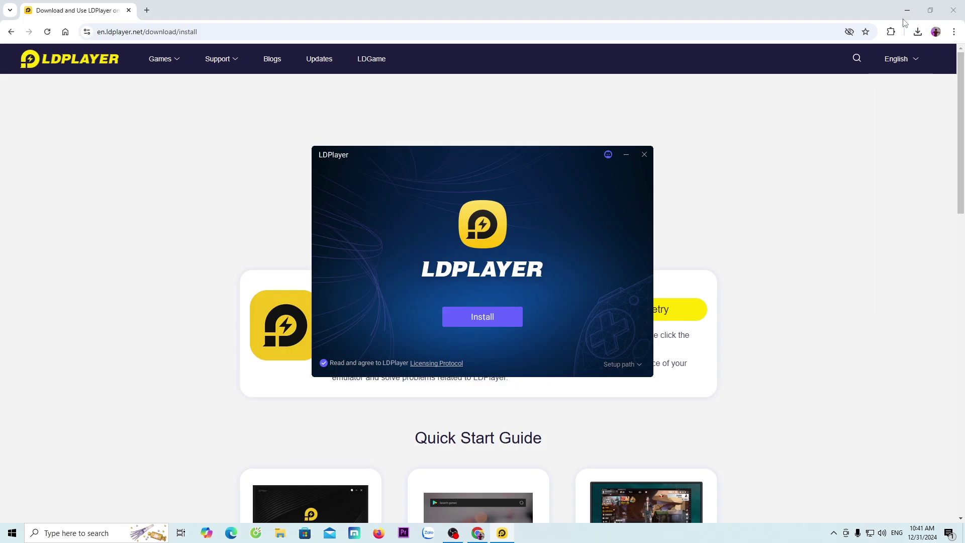
left_click(906, 7)
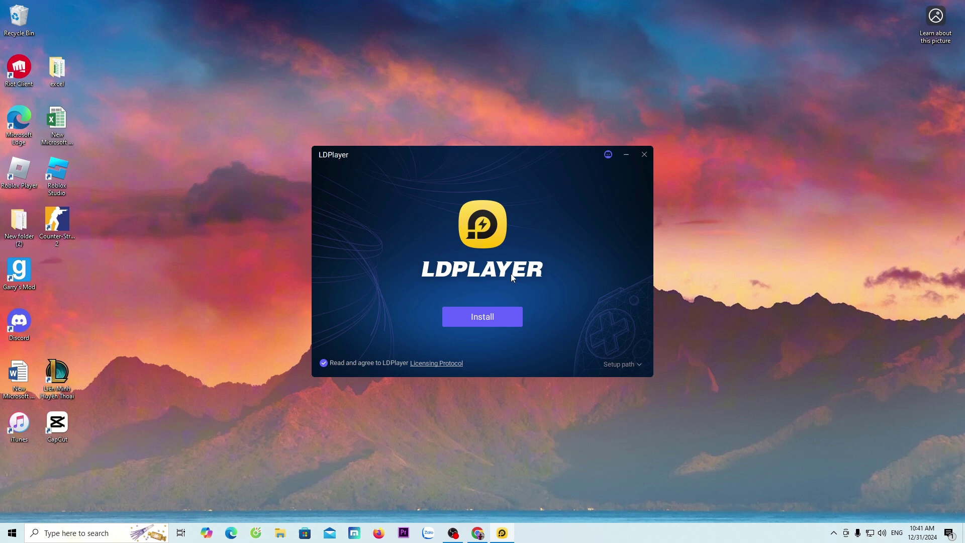
Install LDPlayer on Local Disk (C:) under C:\LDPlayer\LDPlayer9\ and minimise the browser window behind the emulator
left_click(635, 365)
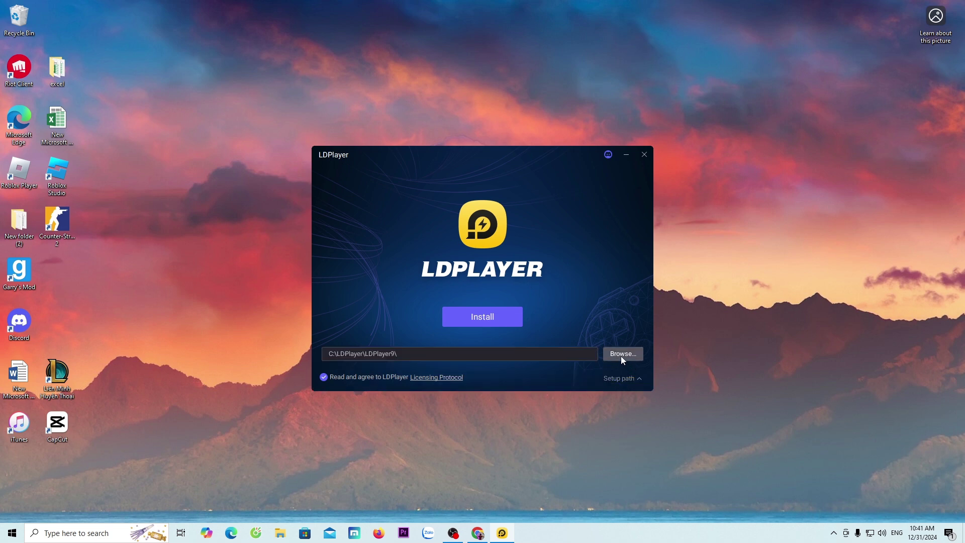
left_click(621, 355)
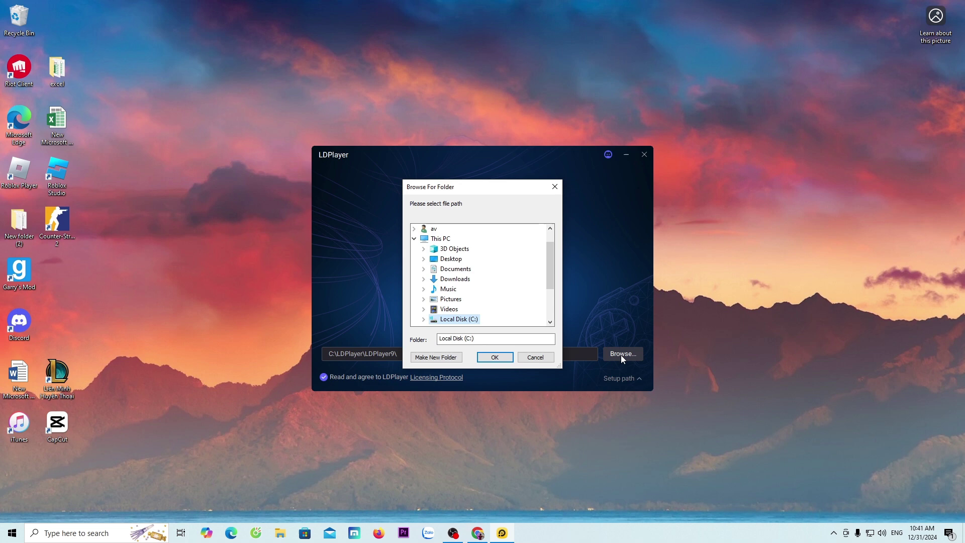
left_click_drag(548, 266, 548, 294)
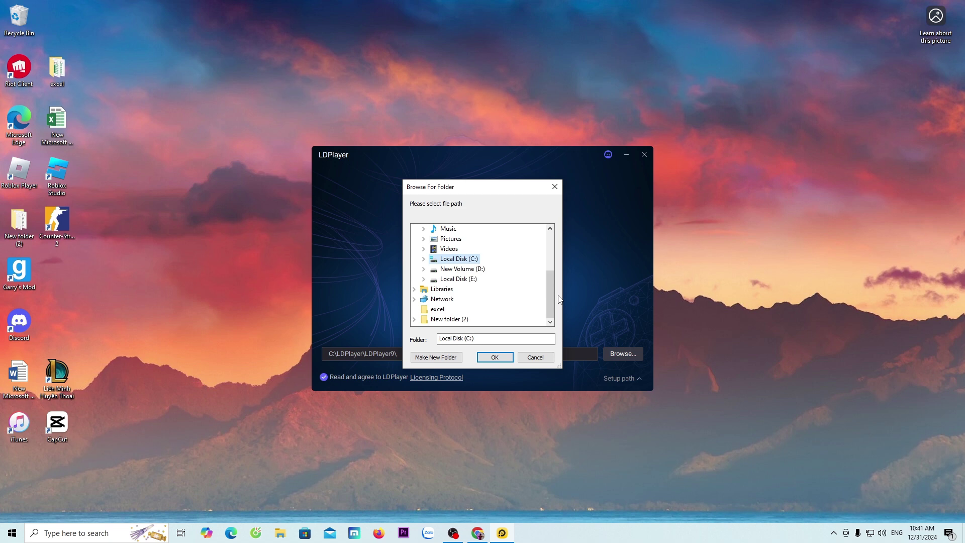
left_click(506, 357)
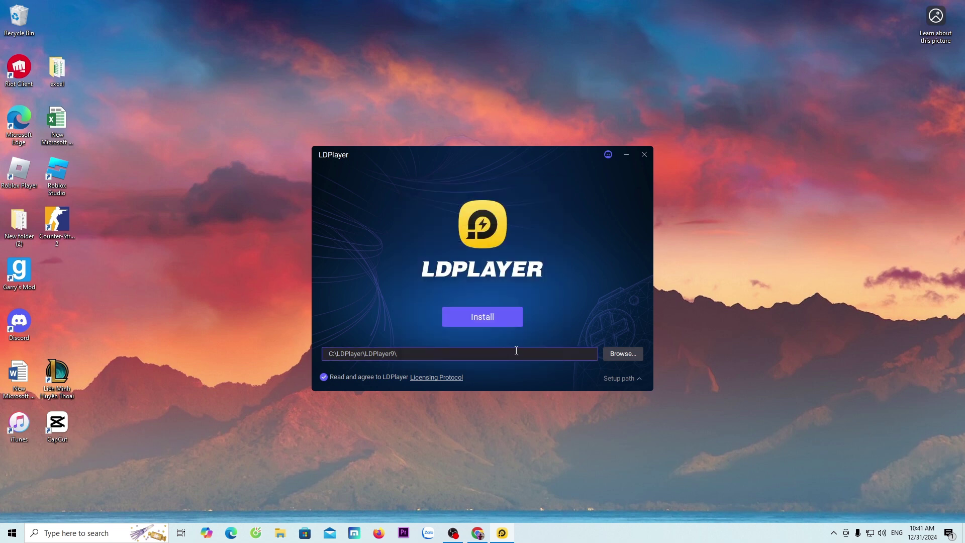
left_click(487, 322)
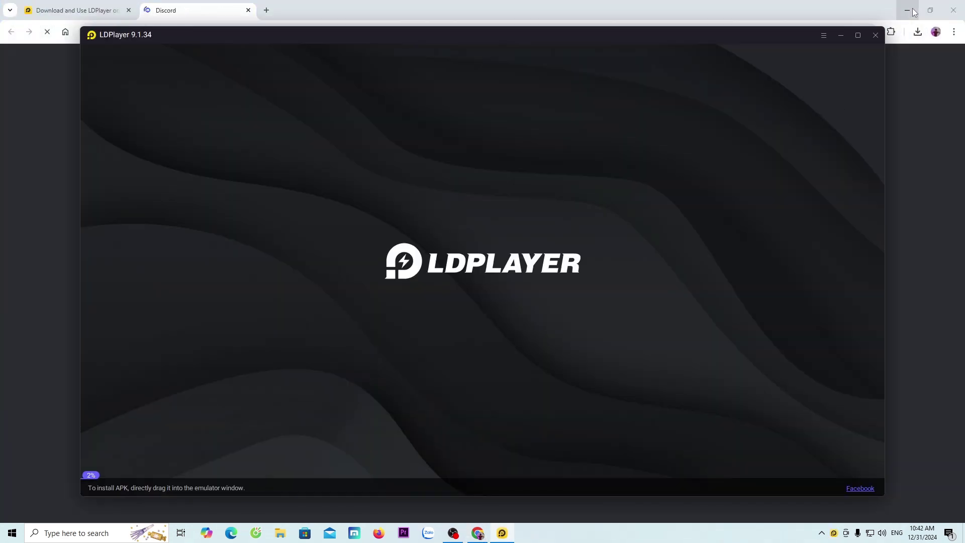
left_click(907, 10)
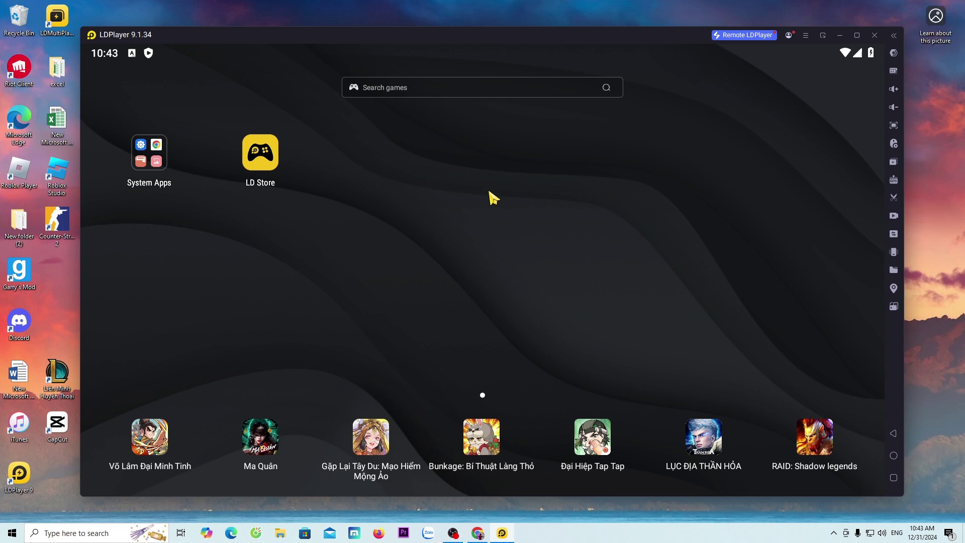
Open the Play Store from the system apps and sign in with the Google account's e-mail and password
left_click(152, 160)
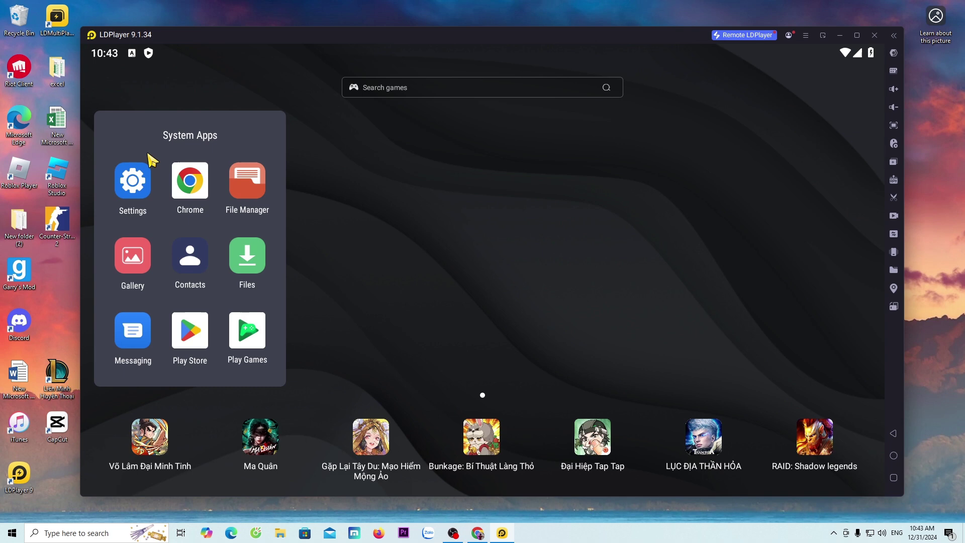
left_click(186, 337)
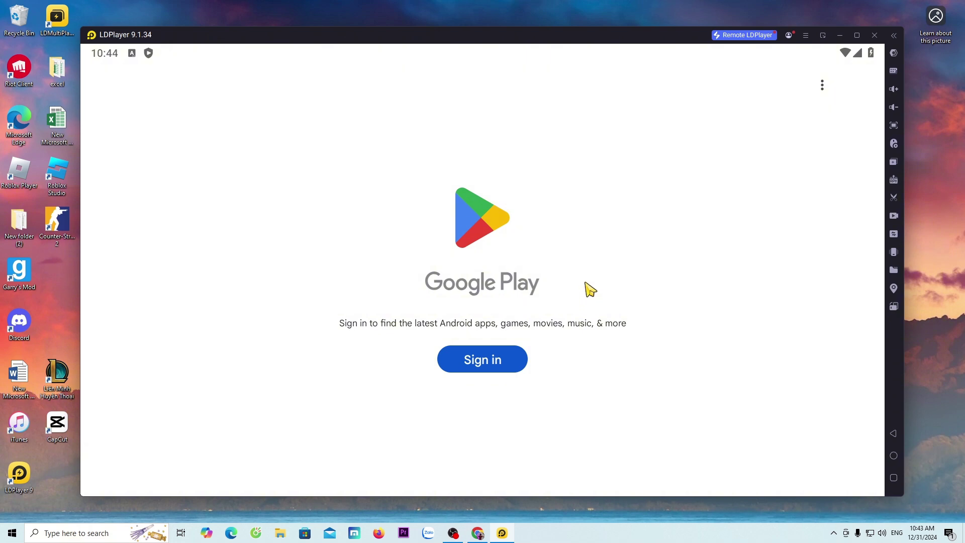
left_click(483, 370)
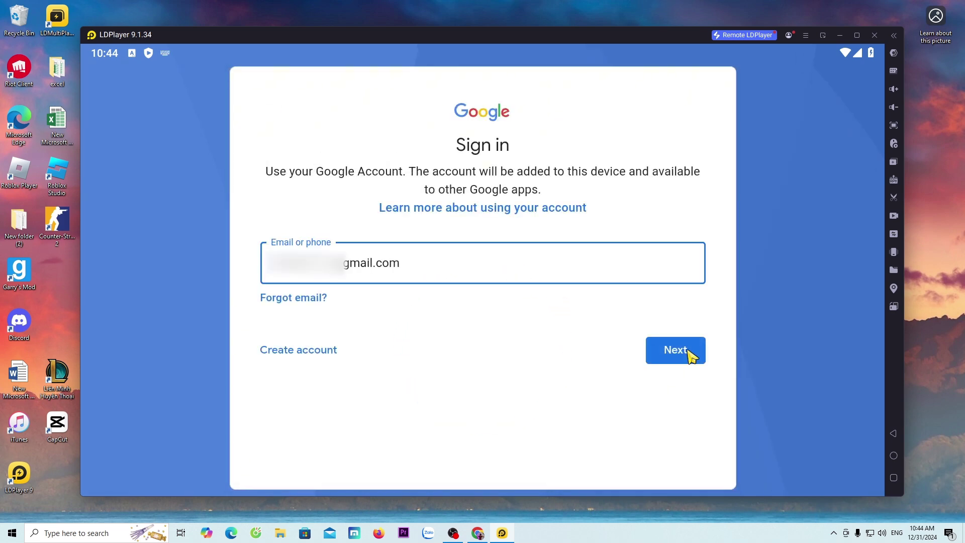
left_click(688, 352)
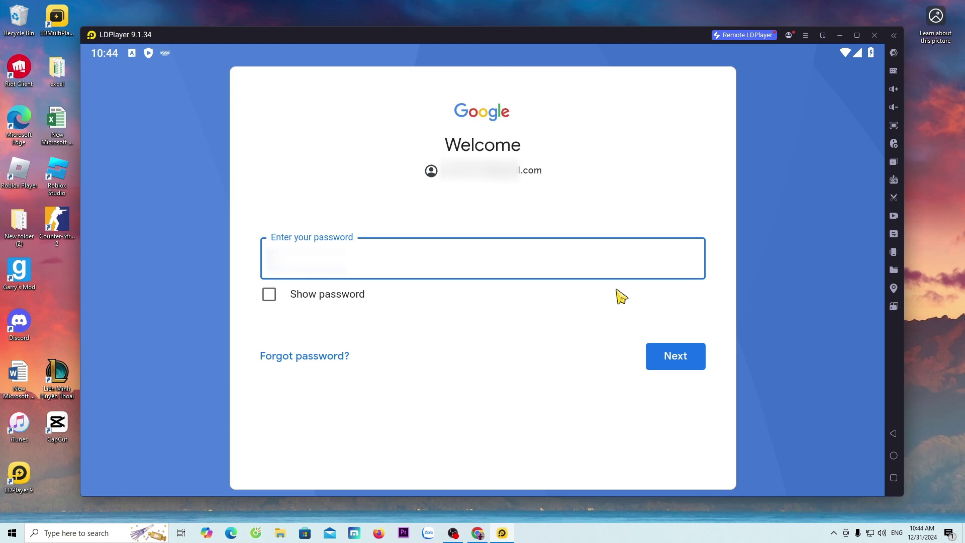
key("ctrl+v")
left_click(675, 360)
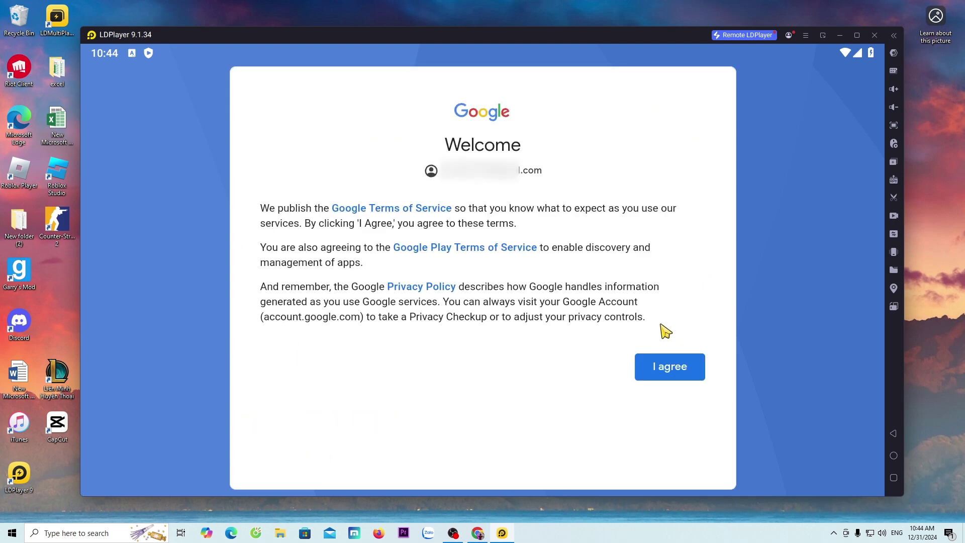
Agree to the Google terms of service and accept the Google services settings with Google Drive backup on
left_click(672, 367)
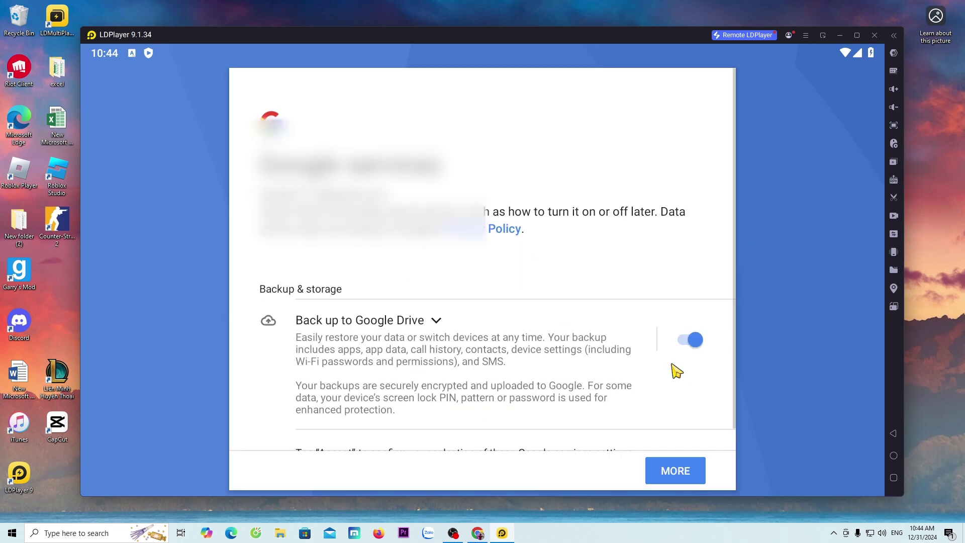
left_click(678, 474)
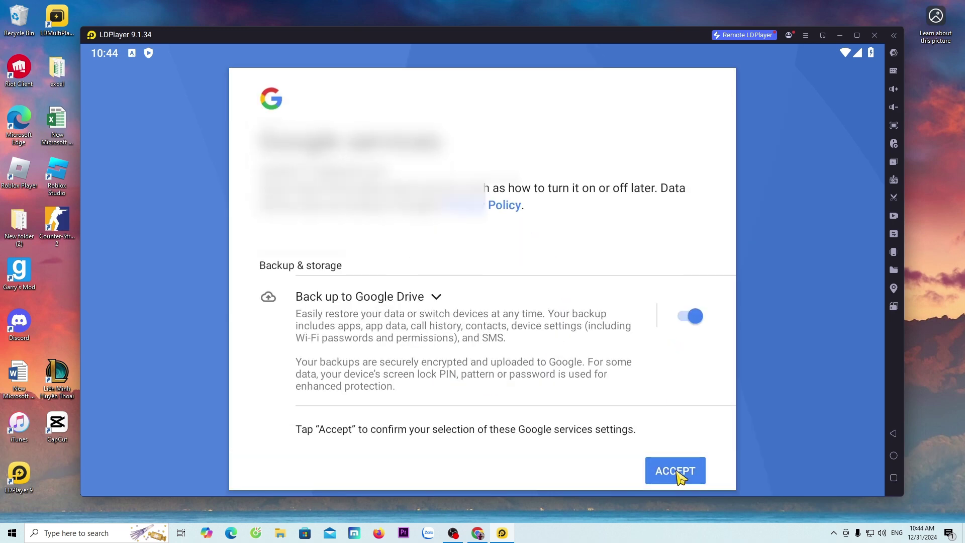
left_click(675, 471)
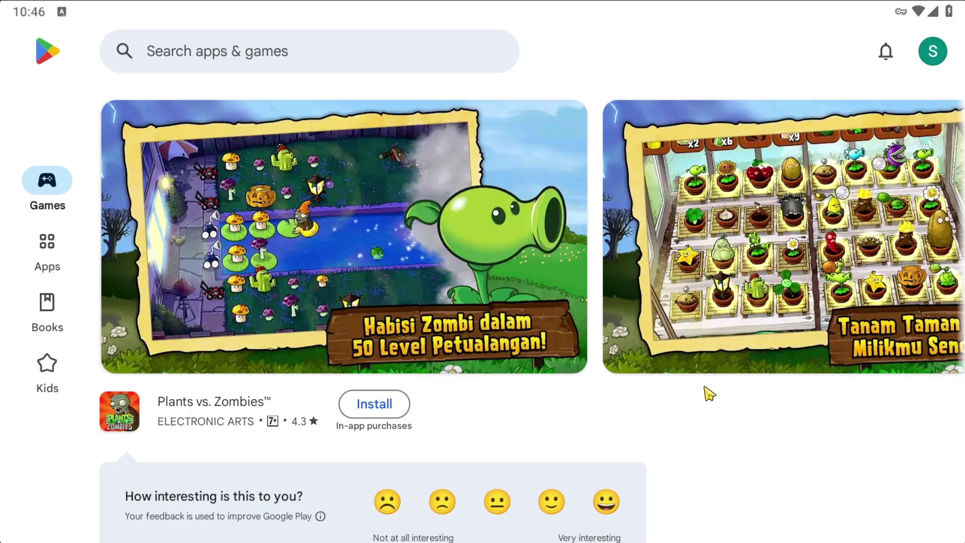
Search the Play Store for "car parking multiplayer", install Car Parking Multiplayer, and close the store
left_click(316, 61)
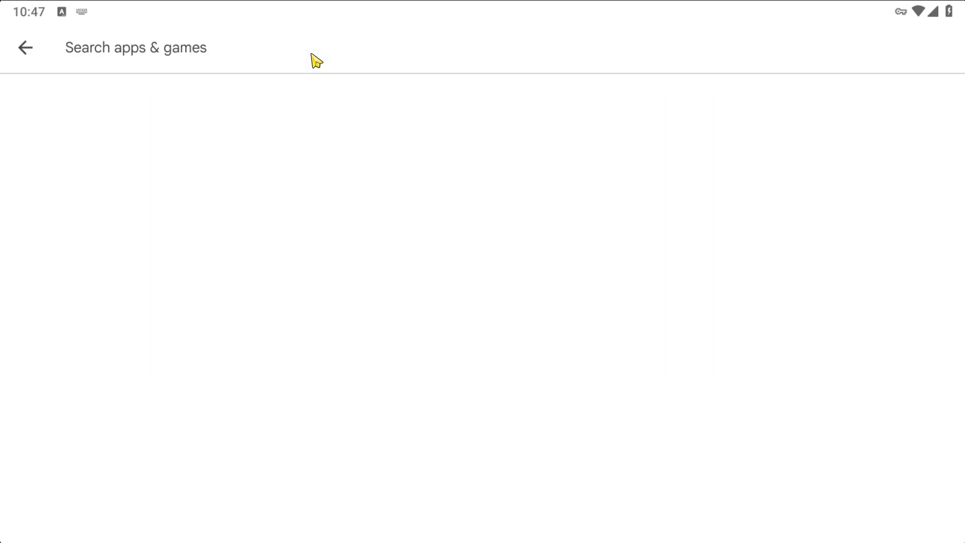
type("car par")
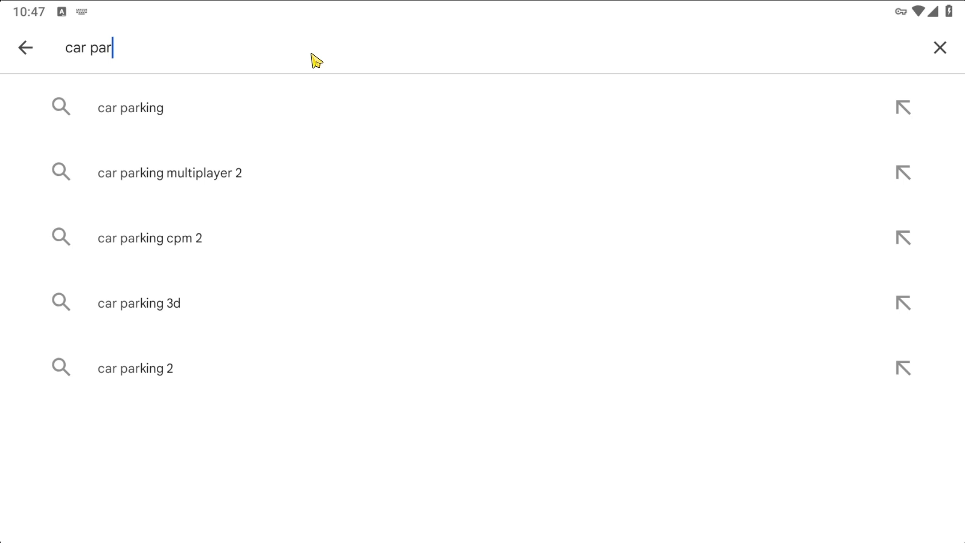
type("king")
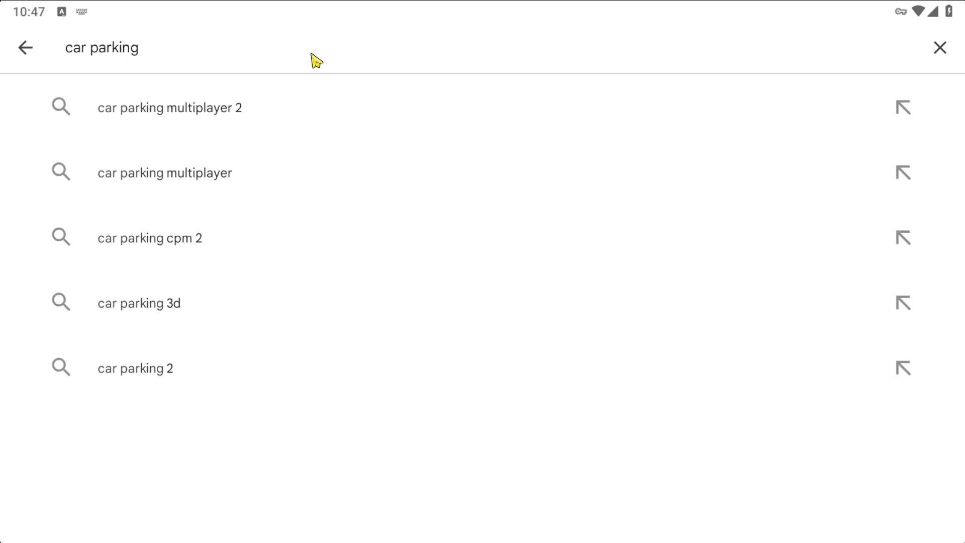
left_click(218, 185)
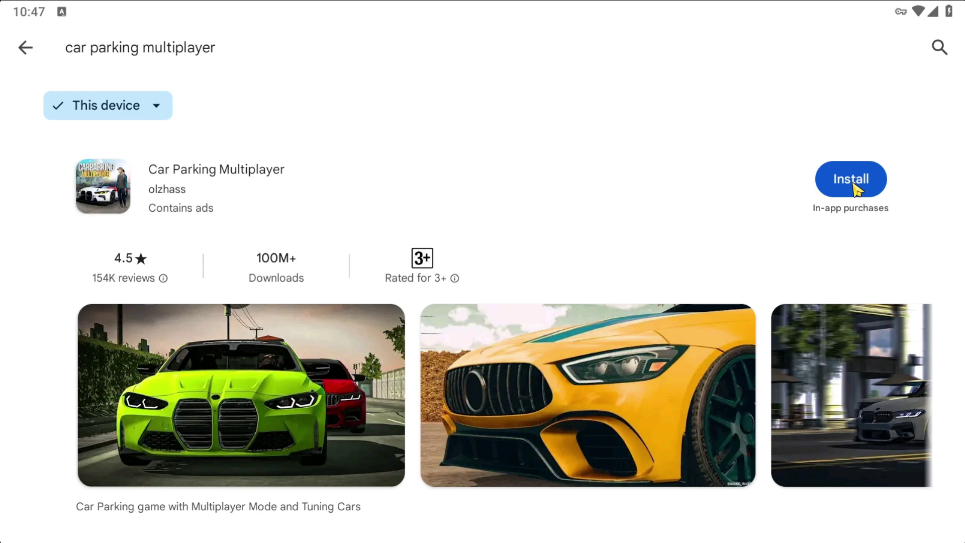
left_click(854, 186)
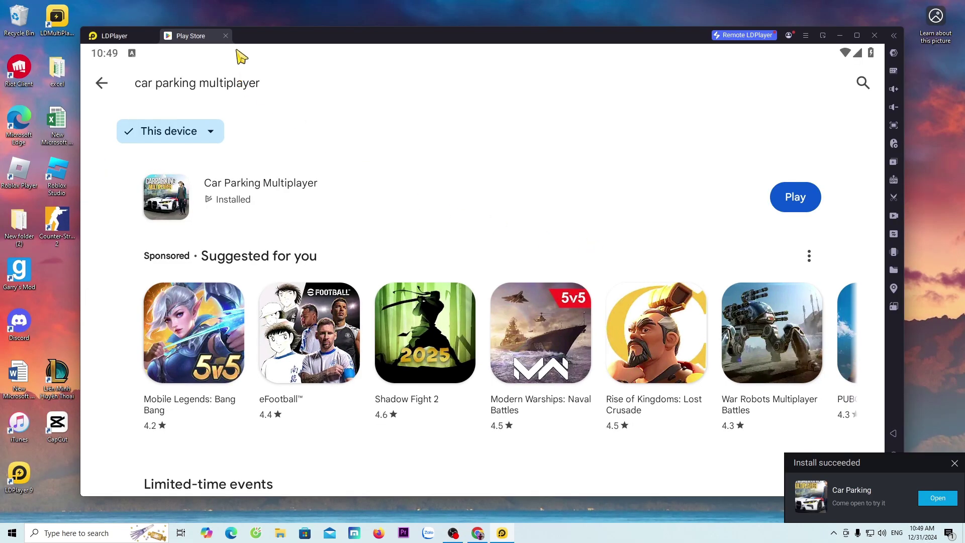
left_click(225, 36)
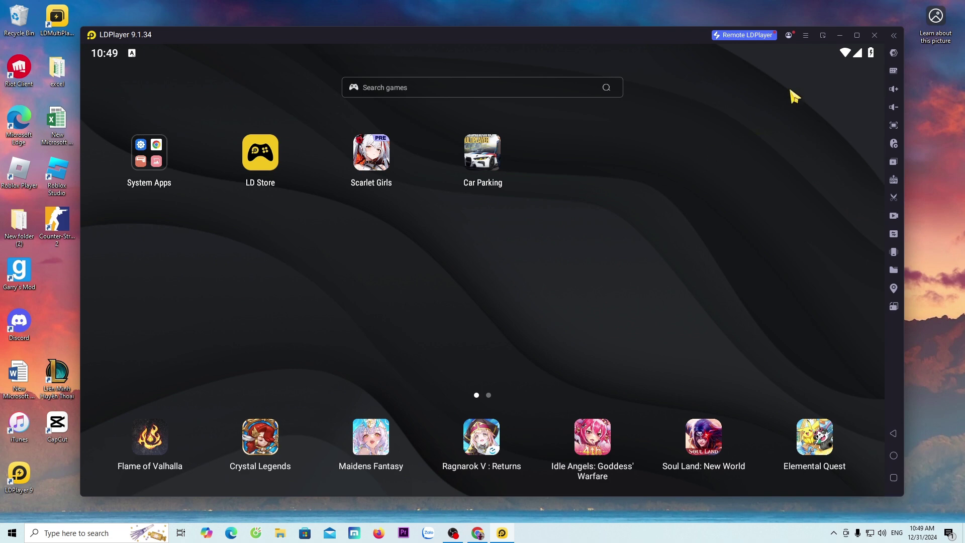
Review the emulator's display, advanced and model settings, and save them with the existing options
left_click(806, 36)
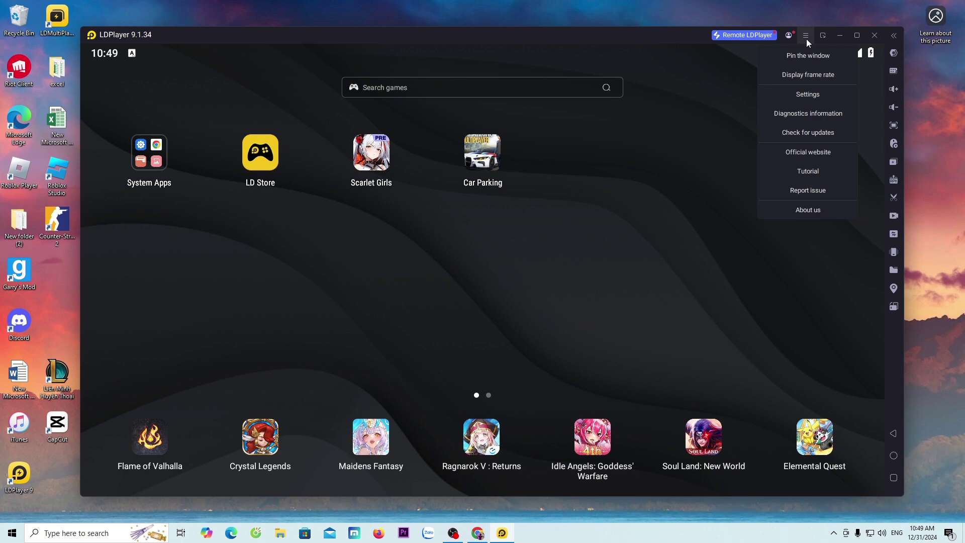
left_click(819, 95)
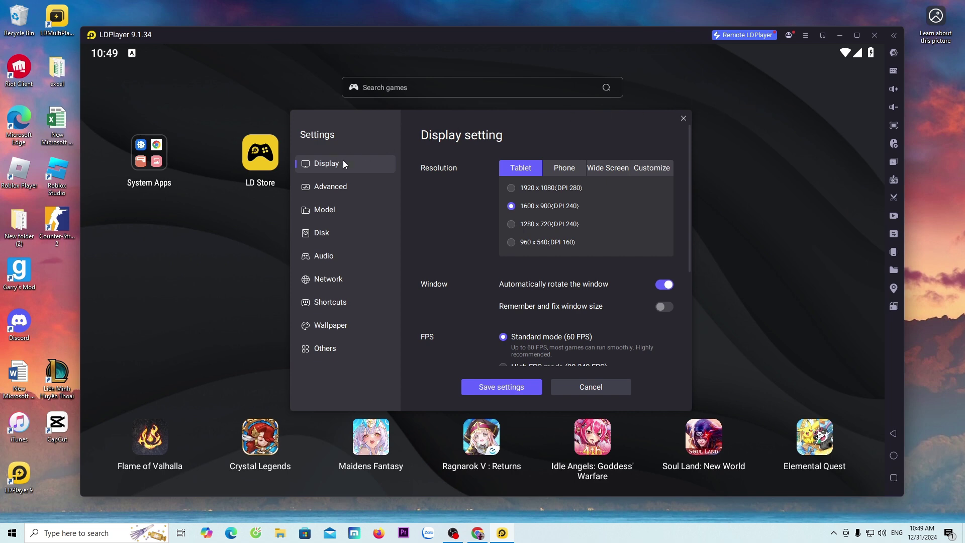
scroll(677, 193, "down", 3)
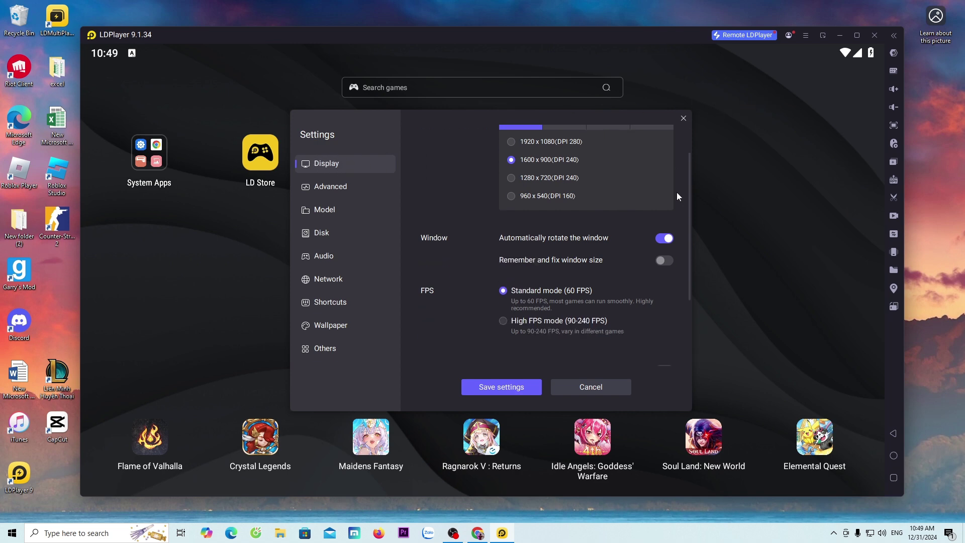
scroll(680, 192, "up", 1)
scroll(680, 191, "up", 2)
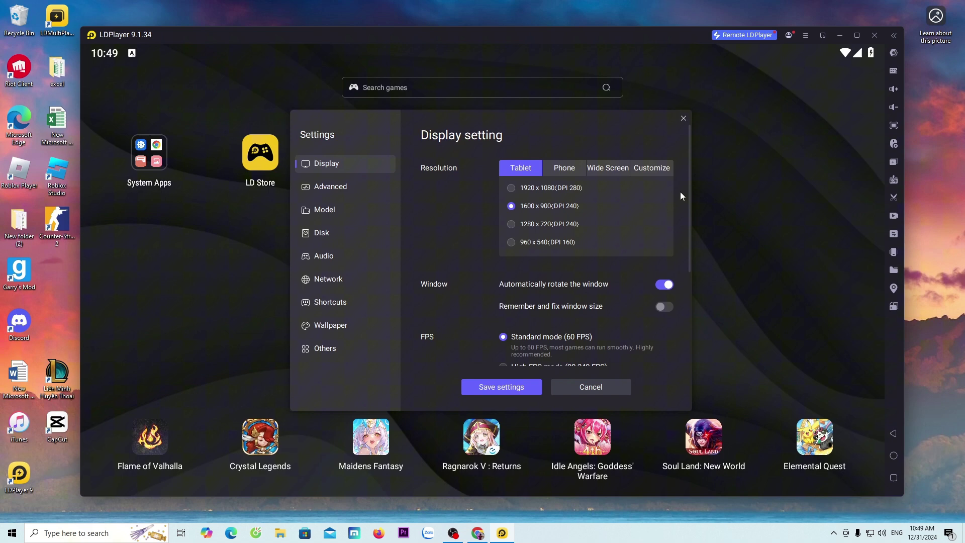
left_click(318, 187)
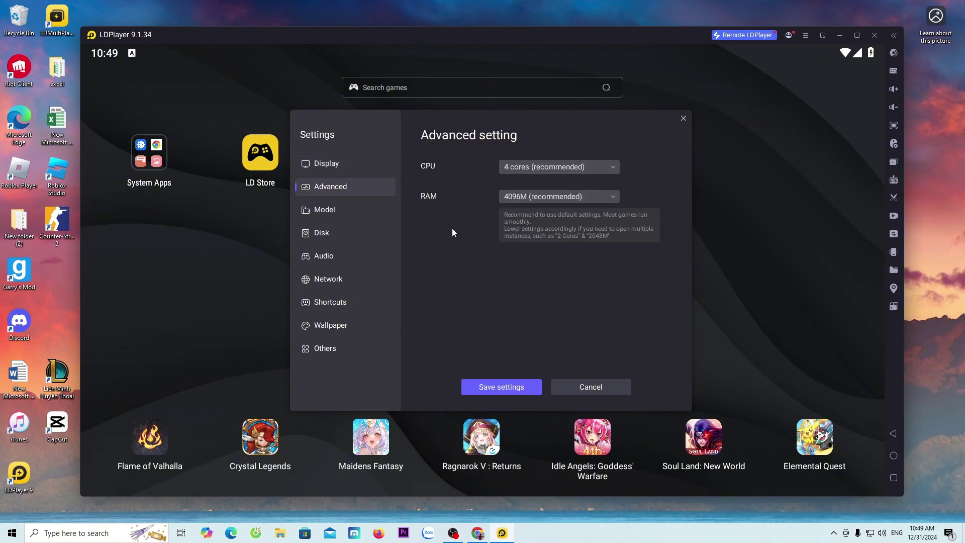
left_click(325, 210)
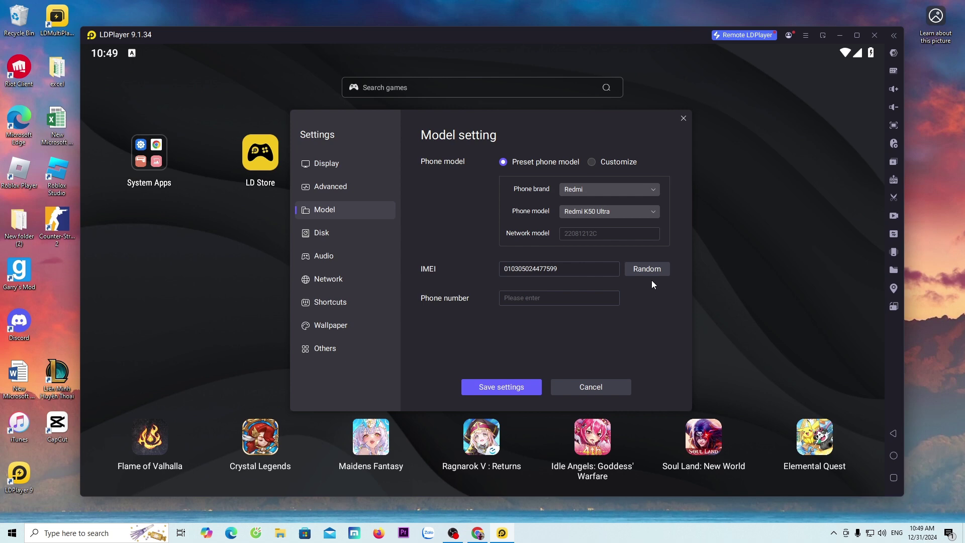
left_click(503, 387)
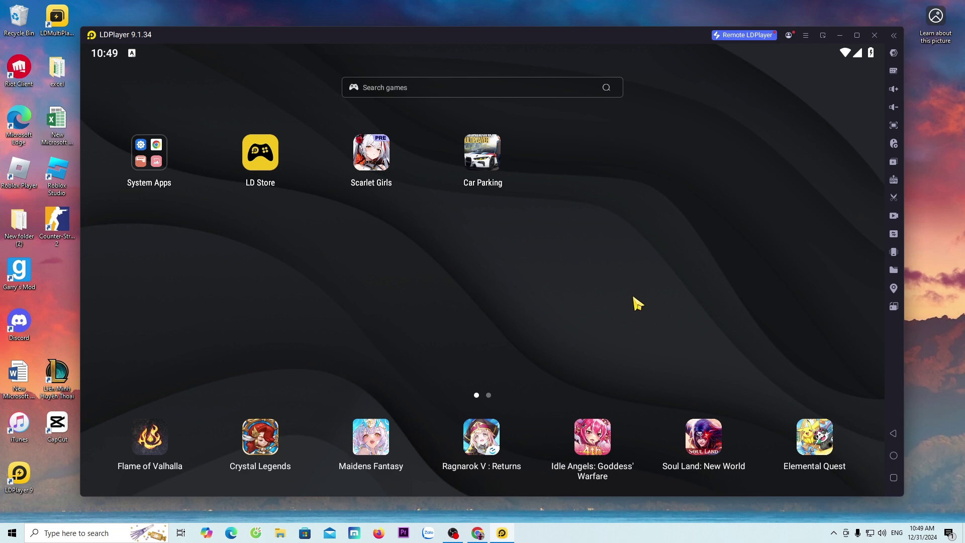
Switch the emulator to full screen and return it to windowed view
key("F11")
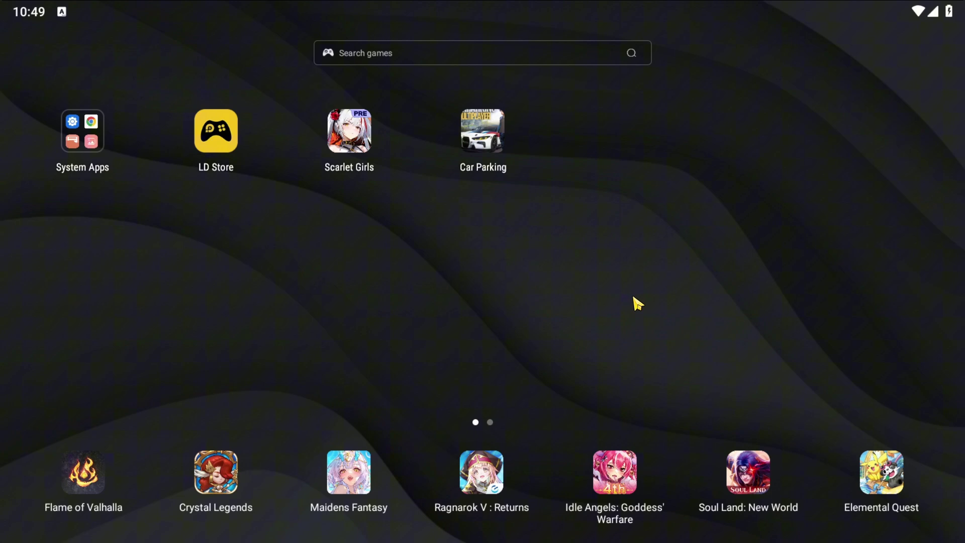
key("F11")
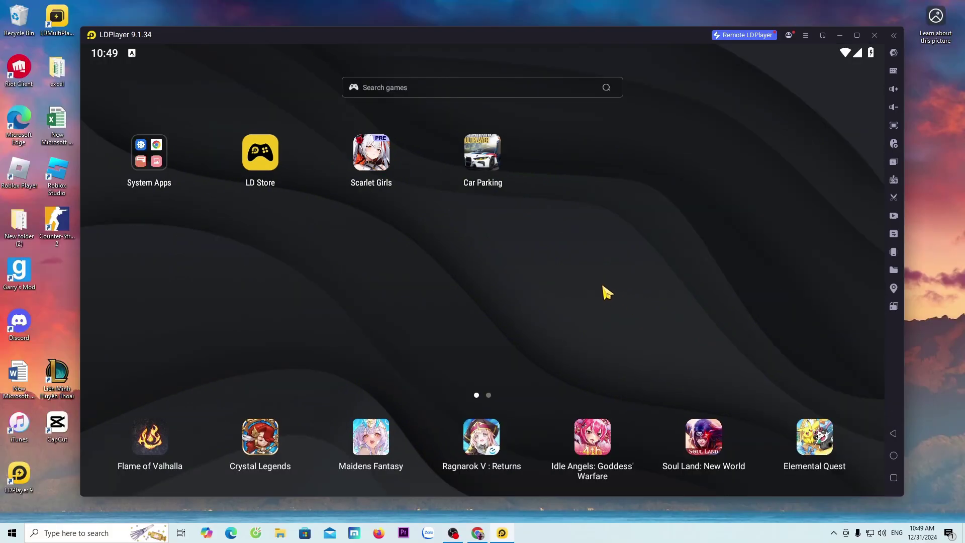
Add a W/A/S/D direction pad and a single-key control to the home screen's keymap, and save it
left_click(893, 72)
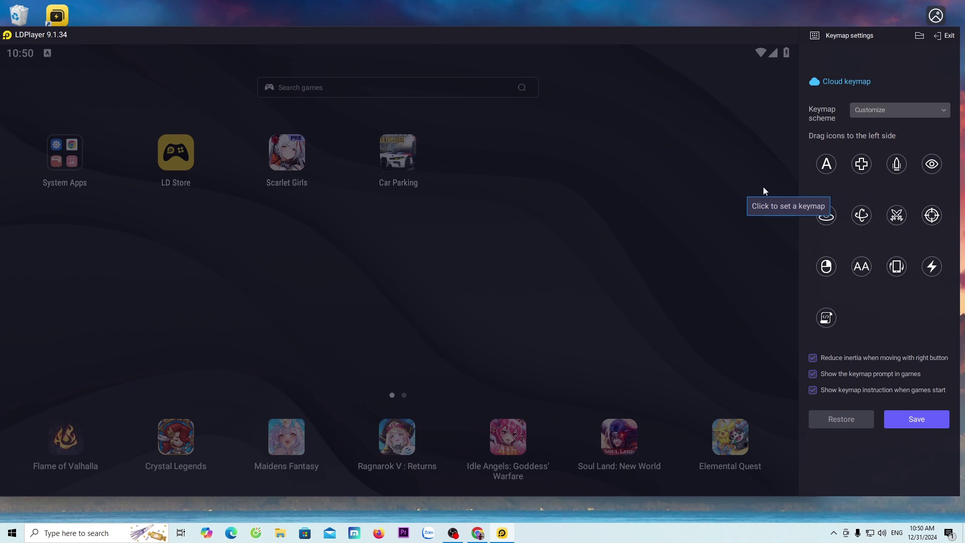
left_click_drag(861, 164, 505, 229)
left_click_drag(826, 164, 662, 322)
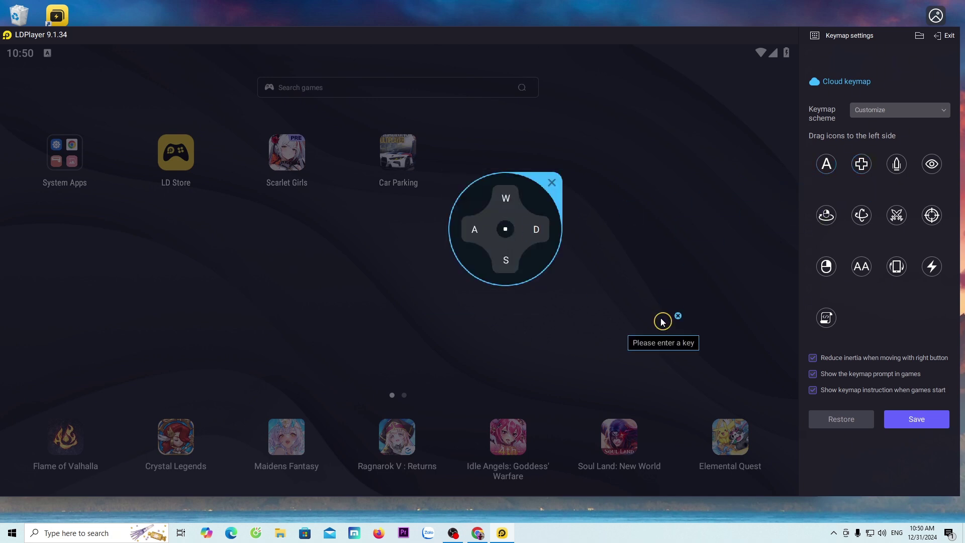
left_click(926, 418)
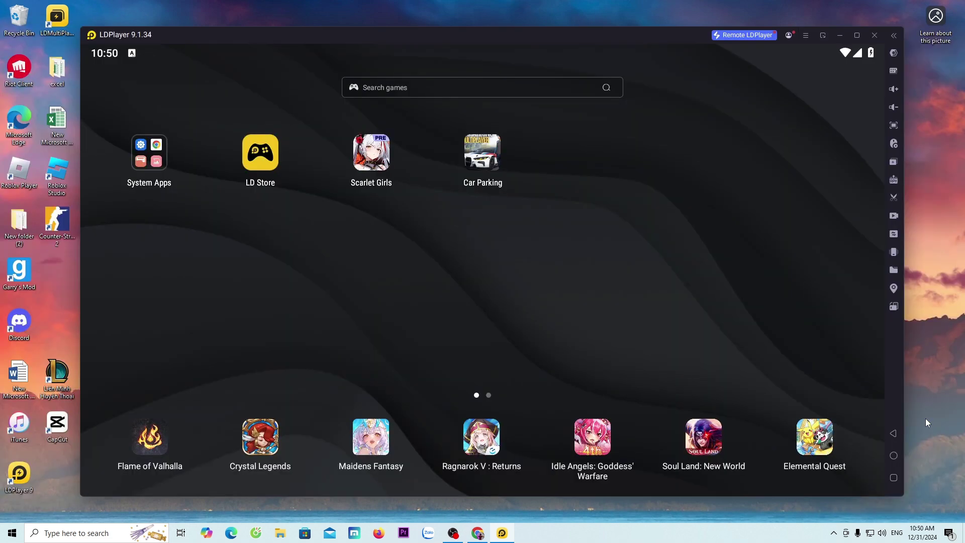
Bring up the emulator's volume control and toggle the media sound
left_click(895, 91)
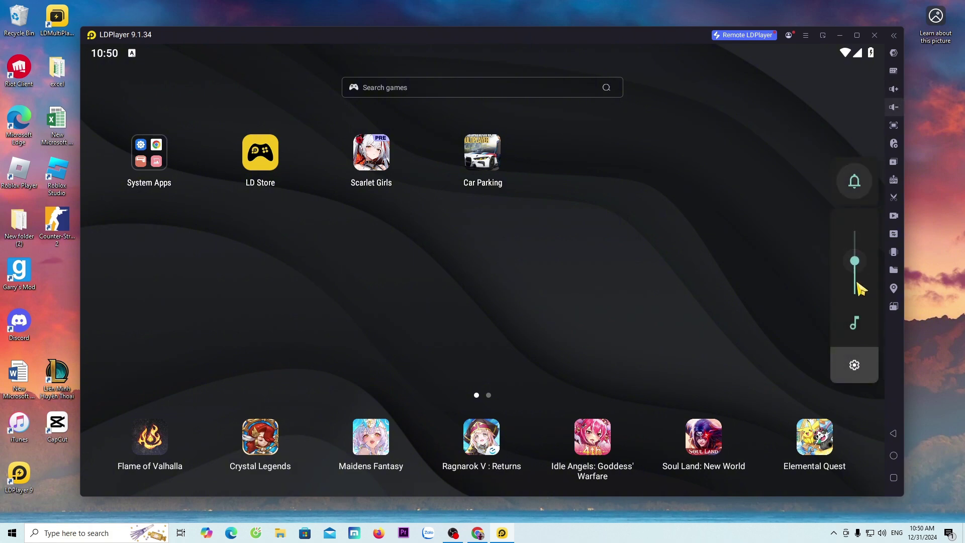
left_click(854, 323)
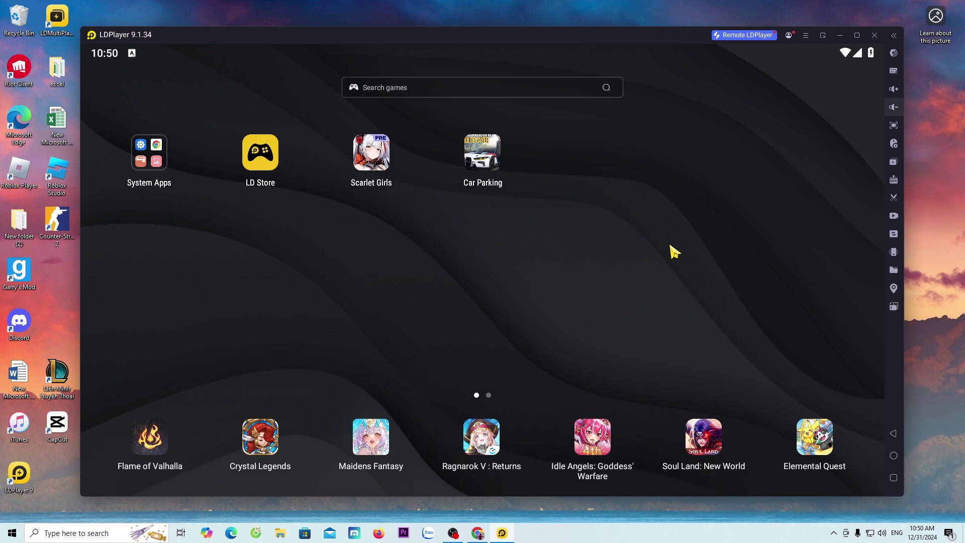
Launch Car Parking, dismiss the new-car offer, and look through the game's control, quality and sound settings
left_click(475, 152)
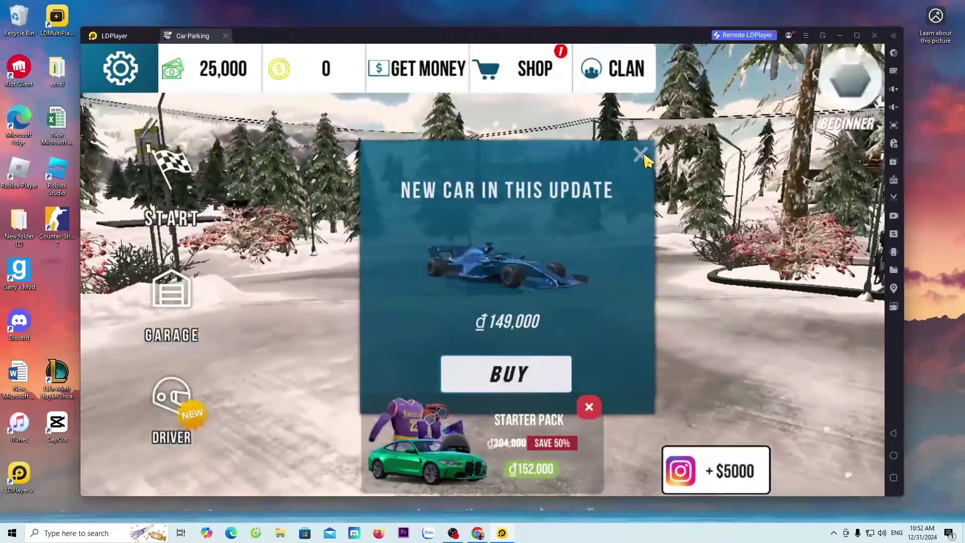
left_click(641, 154)
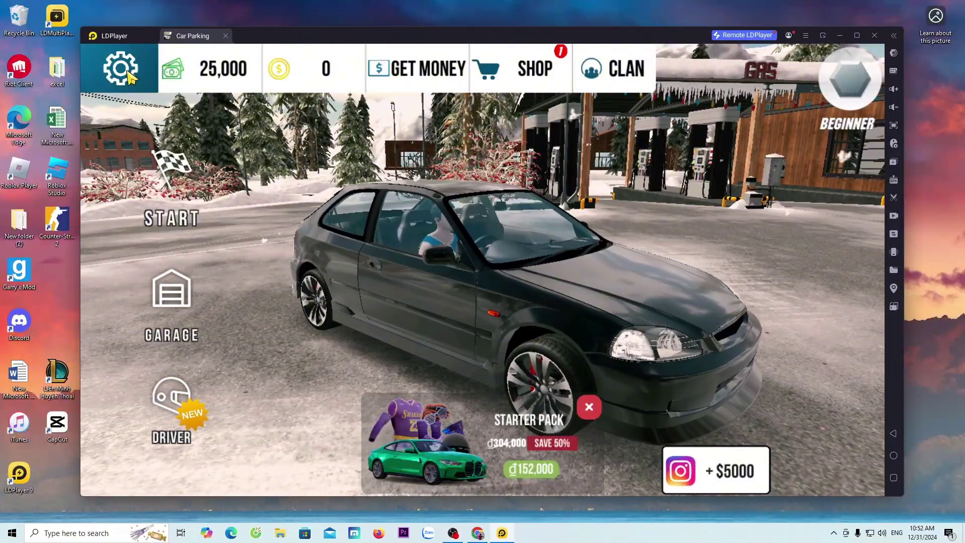
left_click(130, 76)
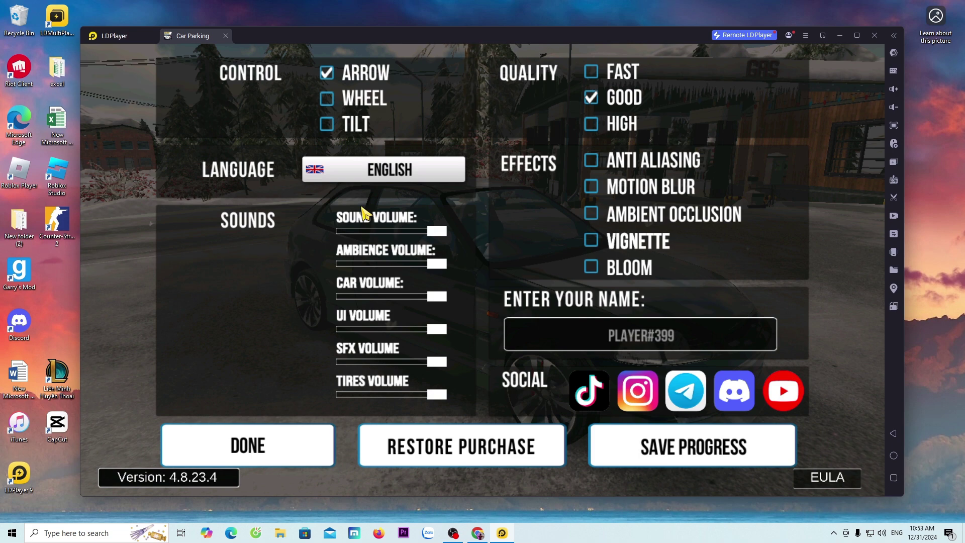
left_click(272, 454)
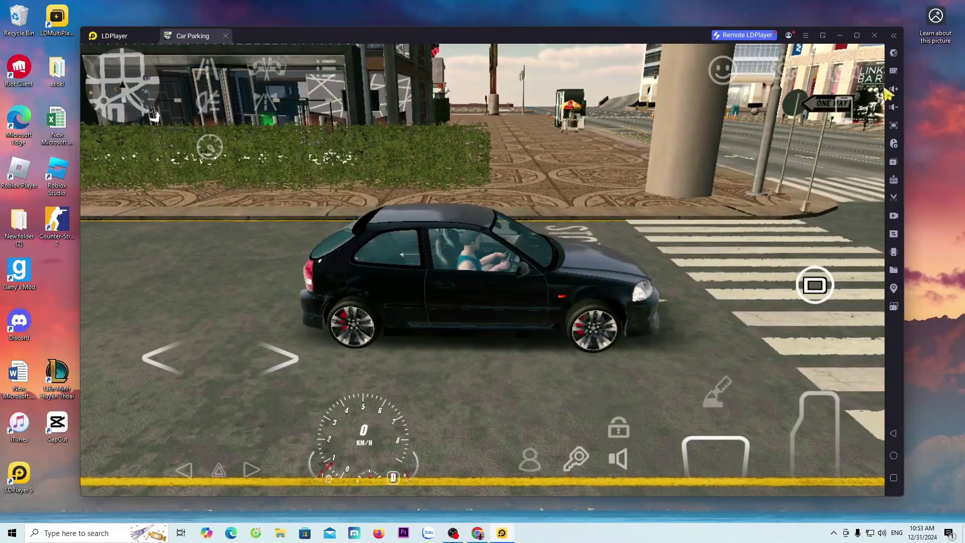
In the game's keymap settings, map the right and left arrow keys to the matching on-screen steering arrows
left_click(892, 71)
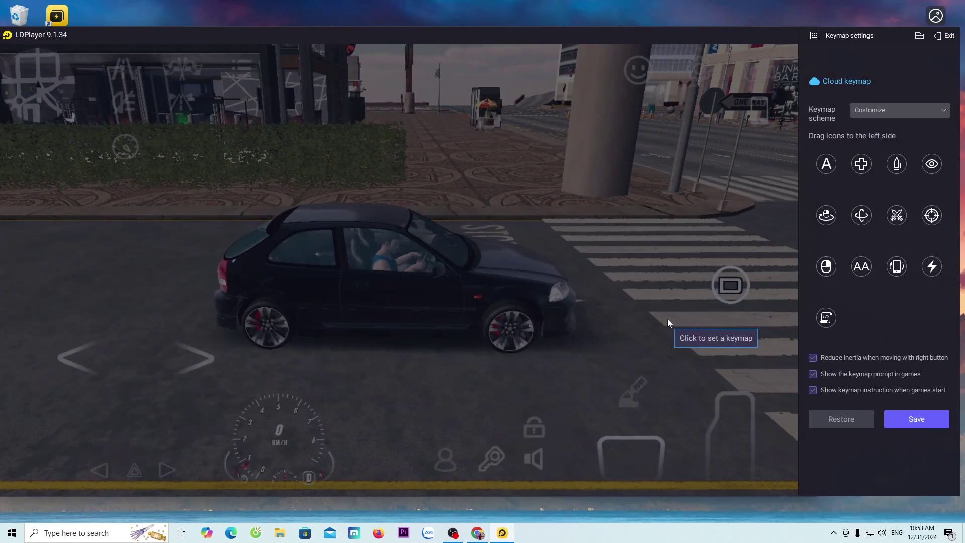
left_click(189, 357)
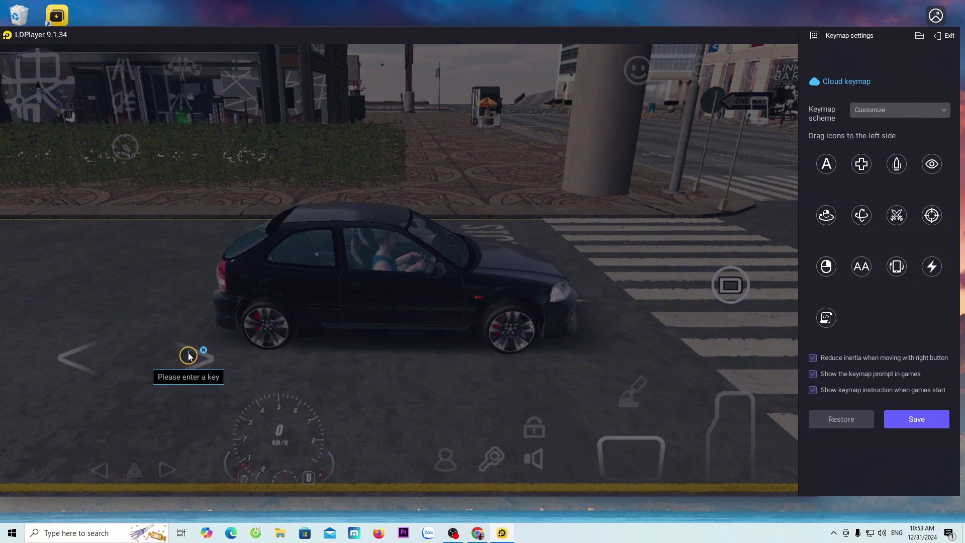
left_click(78, 359)
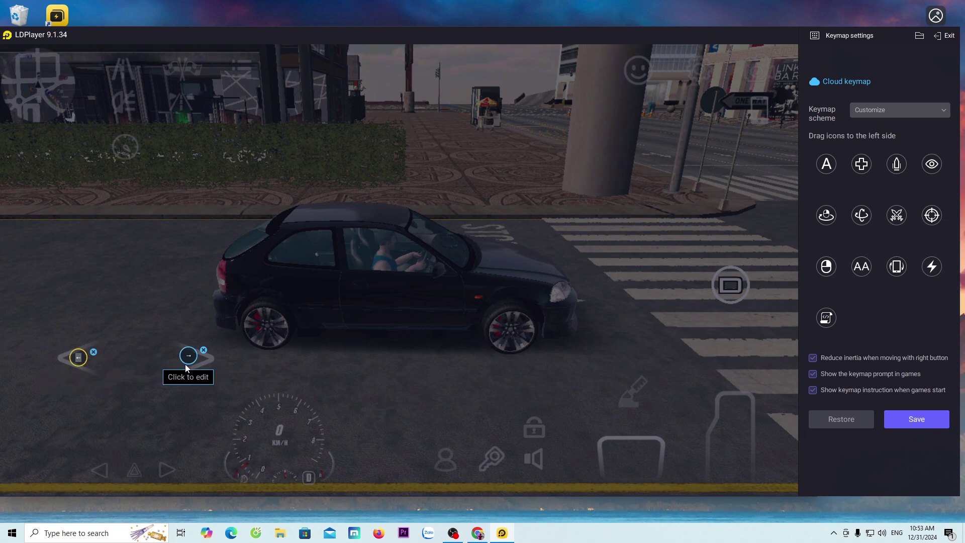
Map Space to the on-screen brake pedal and Ctrl to the accelerator pedal
left_click(637, 460)
left_click_drag(636, 459, 632, 461)
key("space")
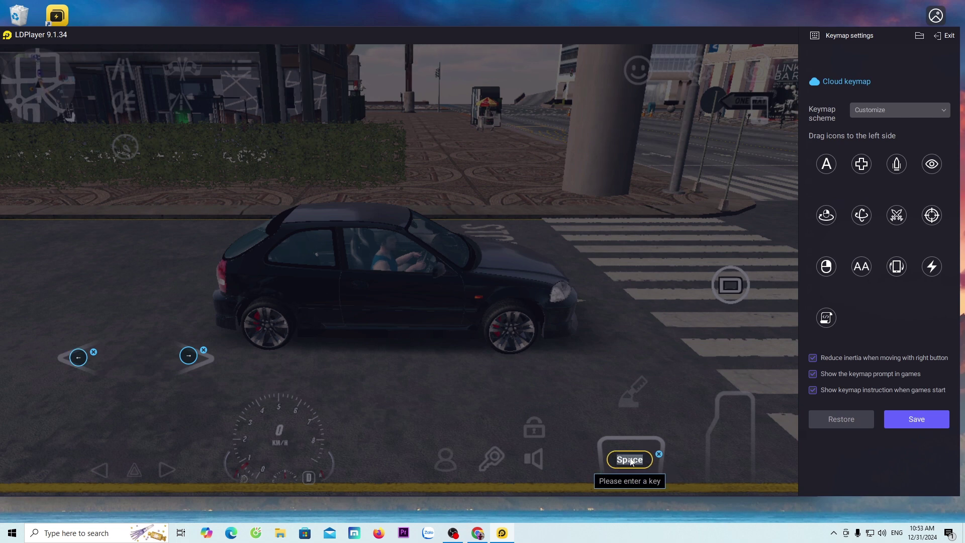
left_click(733, 451)
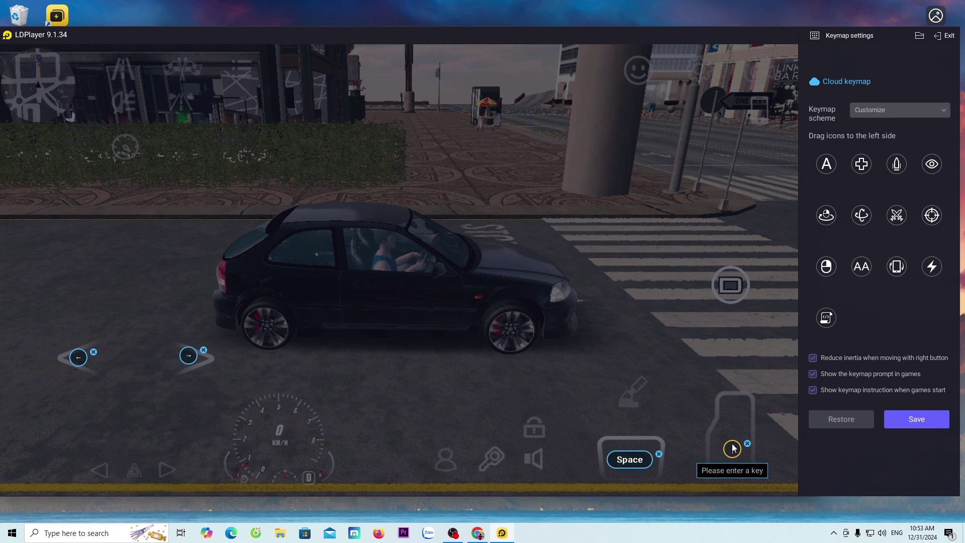
key("ctrl")
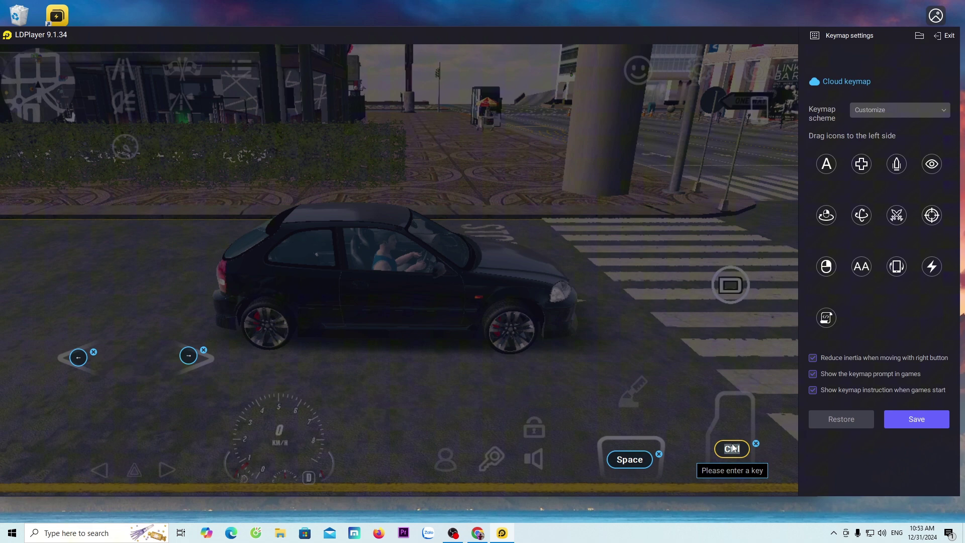
Map Shift to the handbrake, place its marker over the handbrake icon, and save the keymap
left_click(631, 400)
left_click_drag(632, 400, 625, 398)
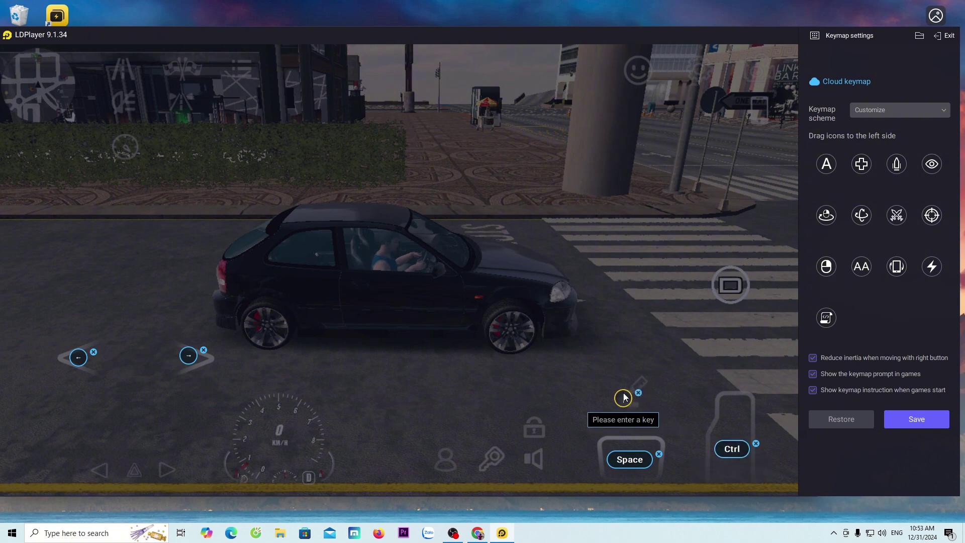
key("shift")
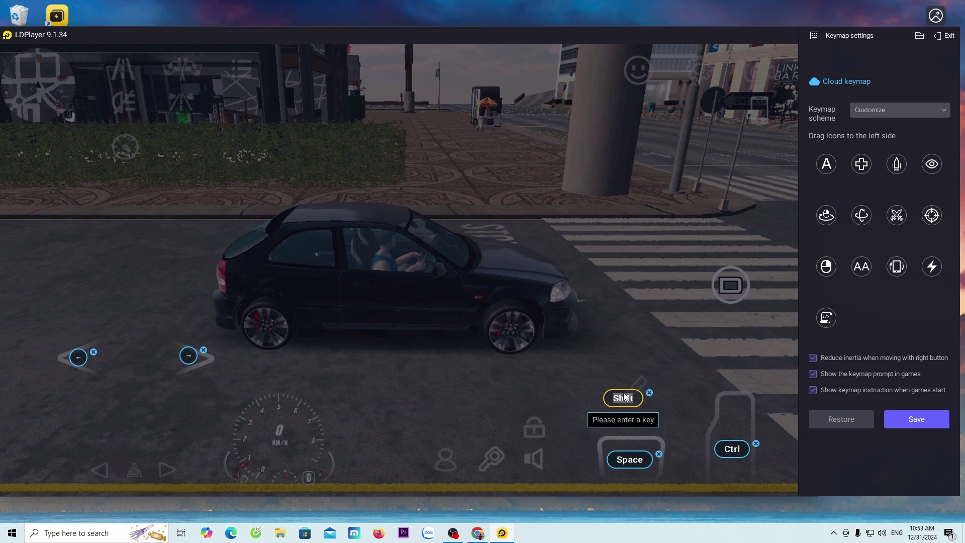
left_click_drag(624, 397, 634, 398)
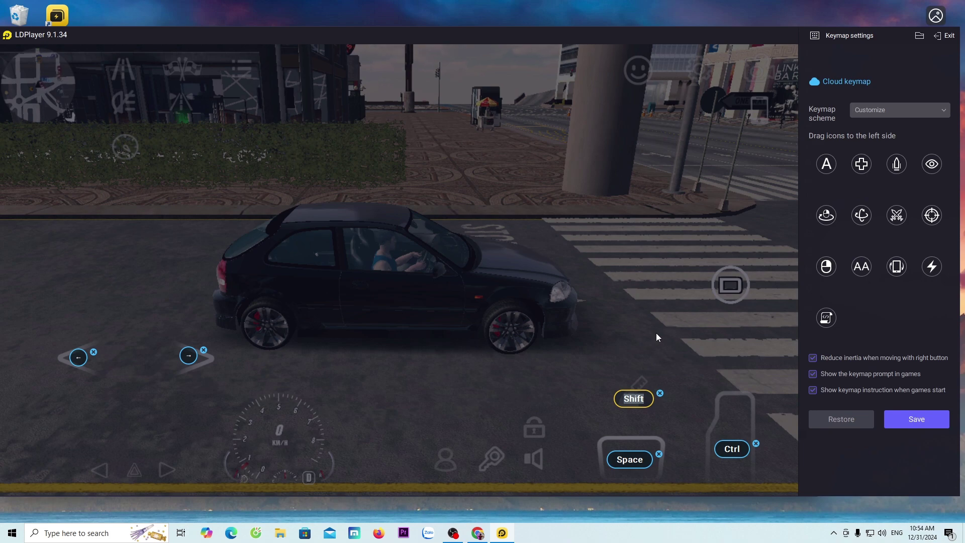
left_click(919, 419)
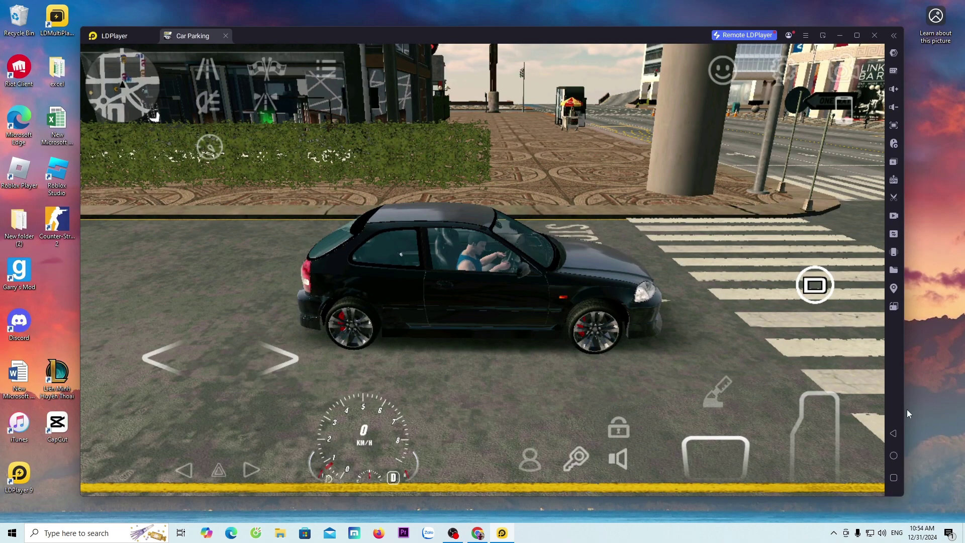
Test the mapped controls by using the handbrake key, accelerating the car and steering it right onto the road
key("shift")
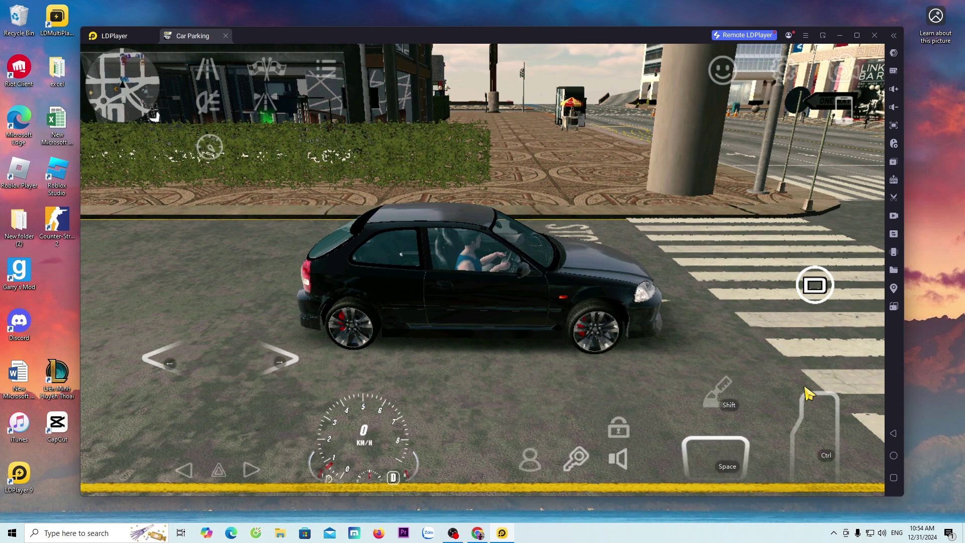
key("ctrl")
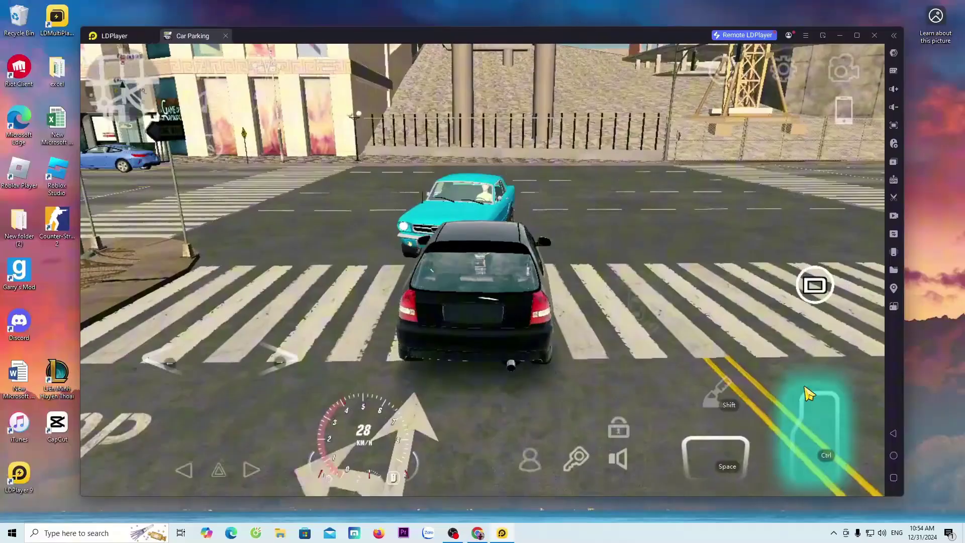
key("Right")
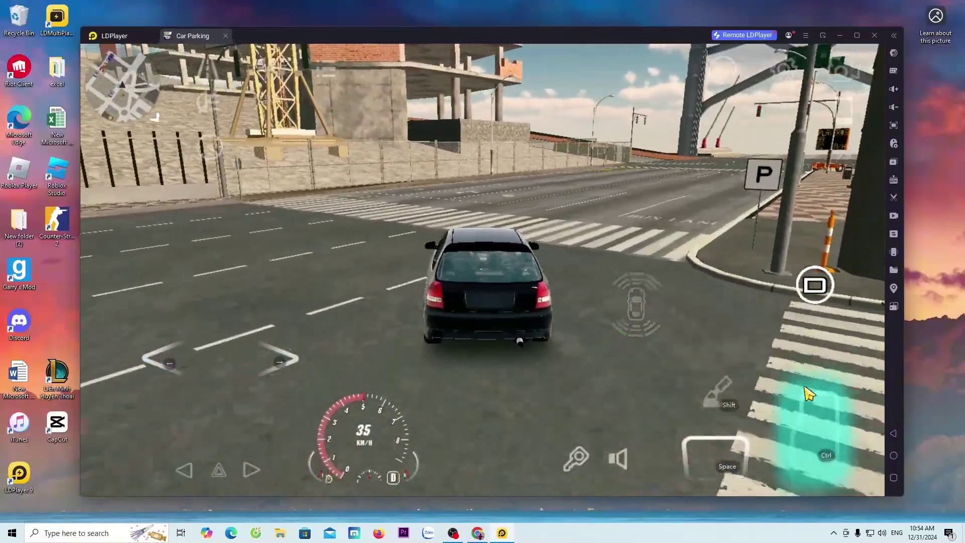
key("ctrl")
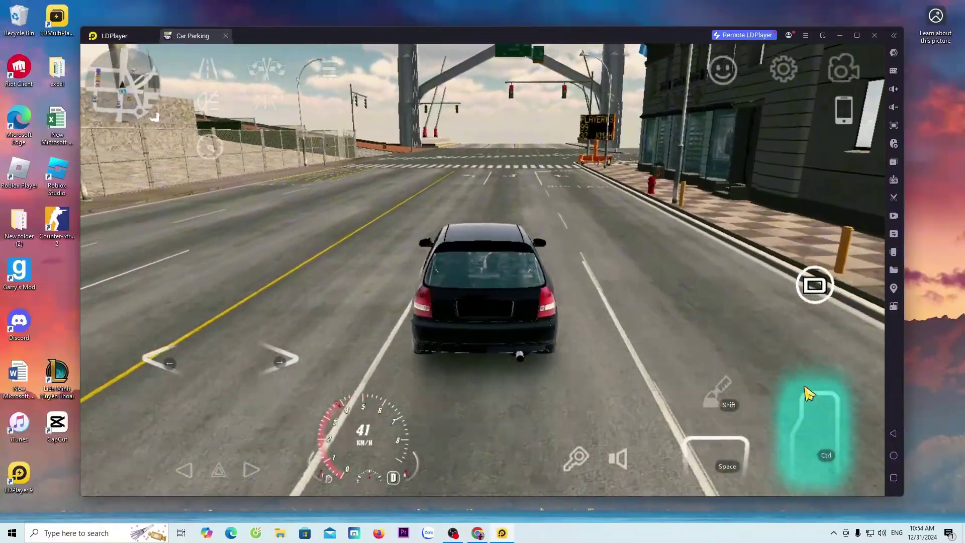